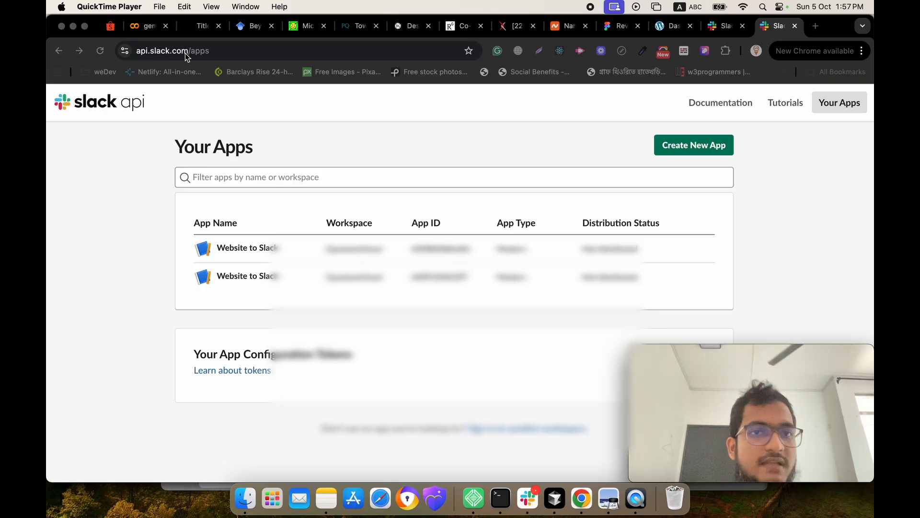
pyautogui.click(216, 51)
pyautogui.click(217, 50)
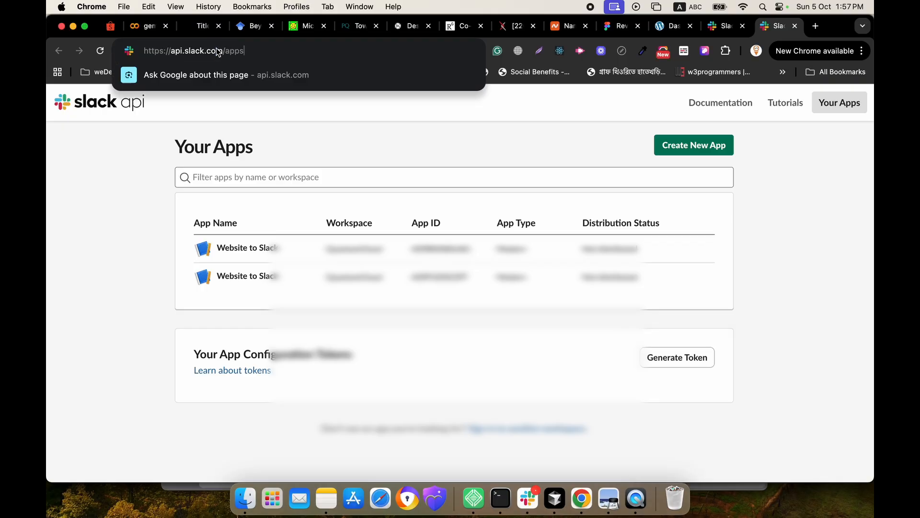
pyautogui.click(149, 168)
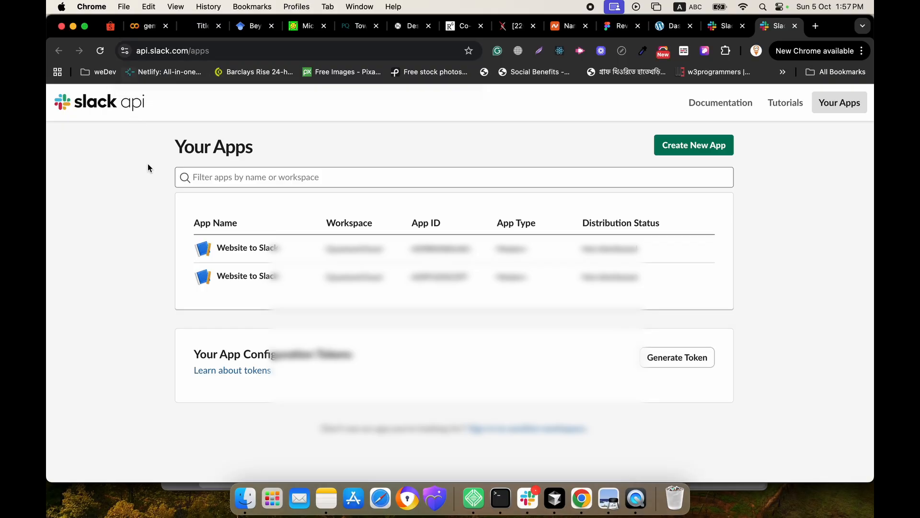
# Step: Start creating a new app from a manifest and choose the second listed workspace to develop it in
pyautogui.click(698, 148)
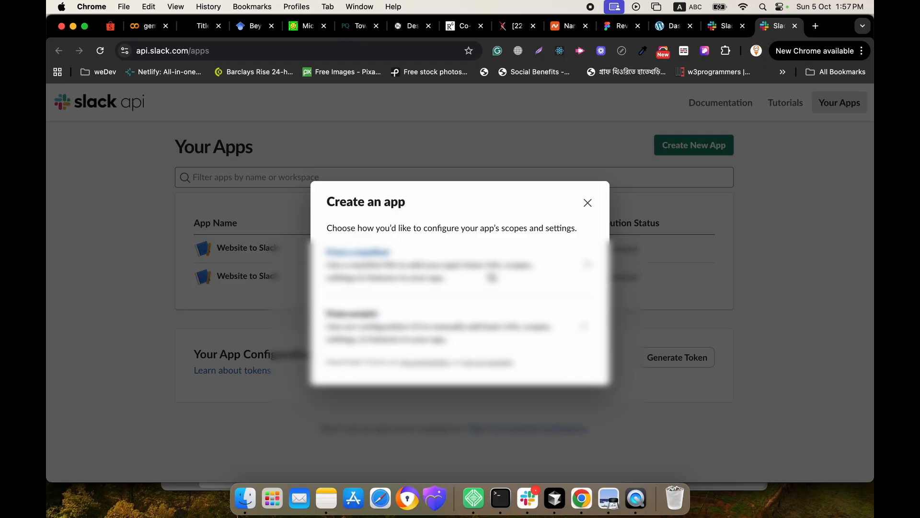
pyautogui.click(495, 266)
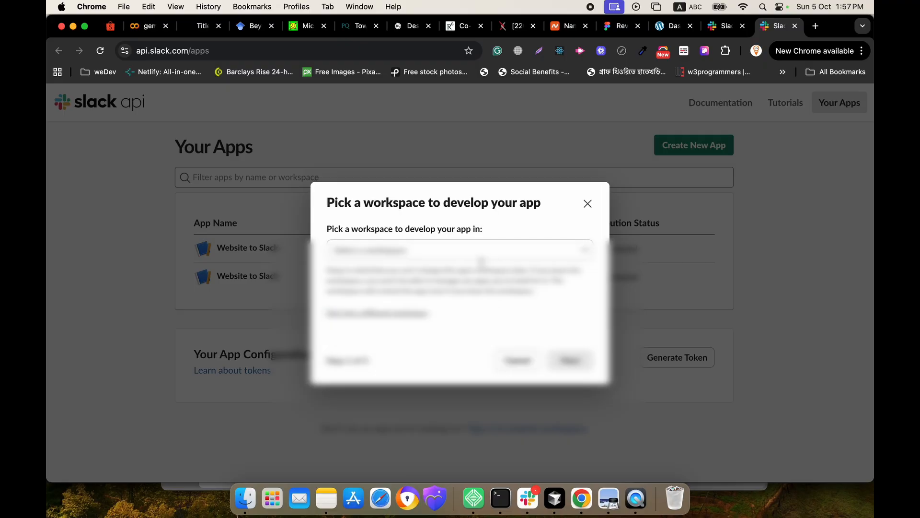
pyautogui.click(457, 259)
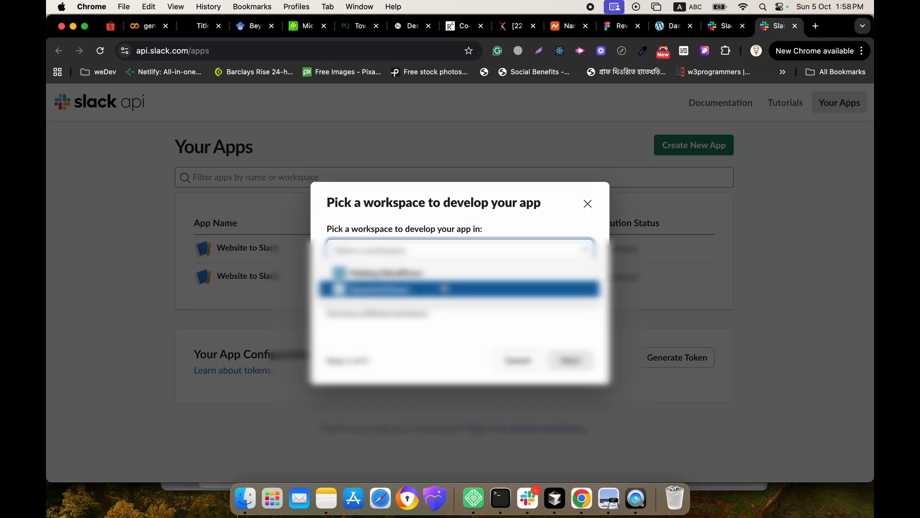
pyautogui.click(443, 284)
pyautogui.click(568, 363)
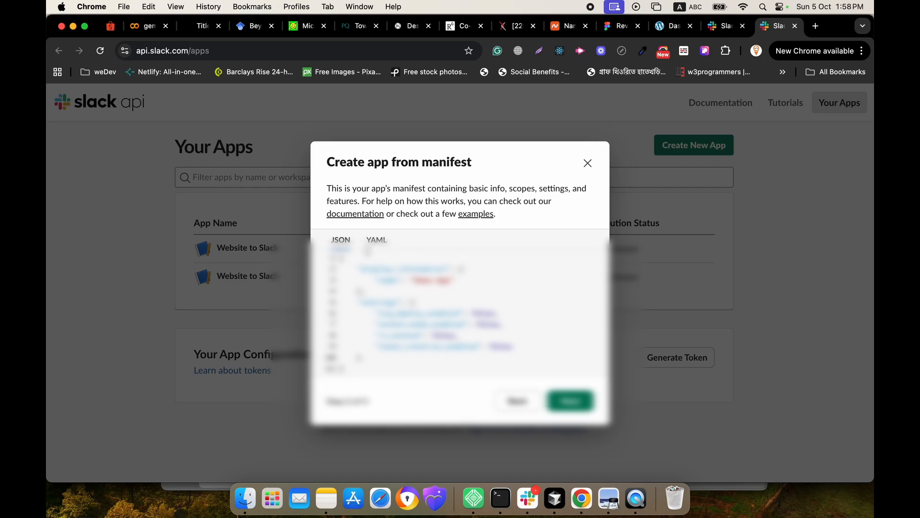
pyautogui.click(379, 241)
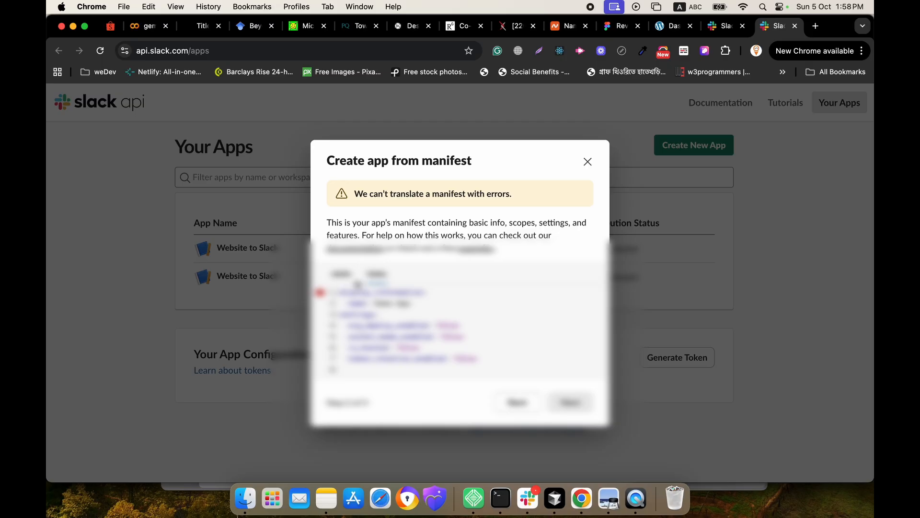
pyautogui.click(435, 326)
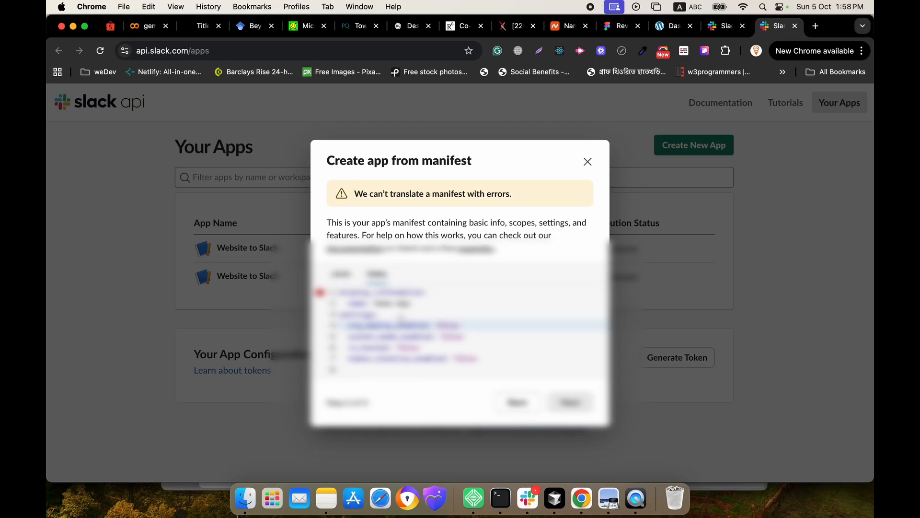
pyautogui.press('Down')
pyautogui.press('Down')
pyautogui.press('Down')
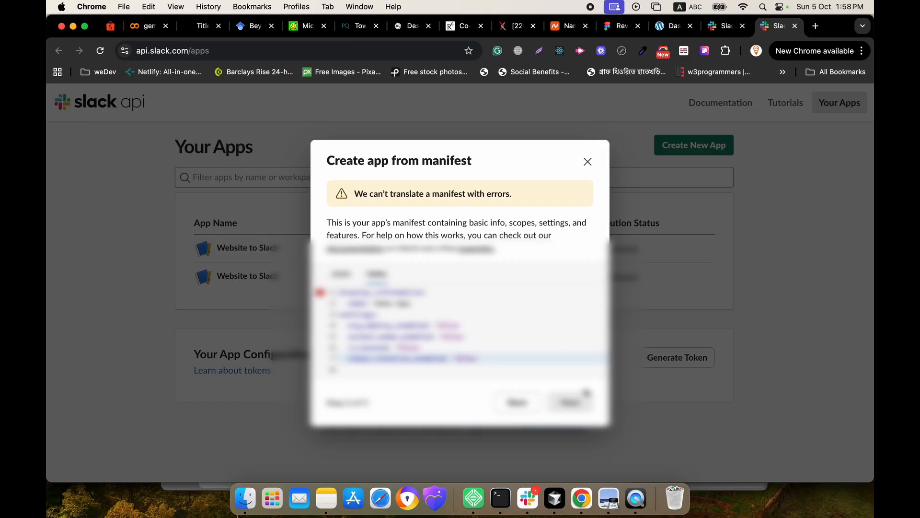
pyautogui.click(428, 347)
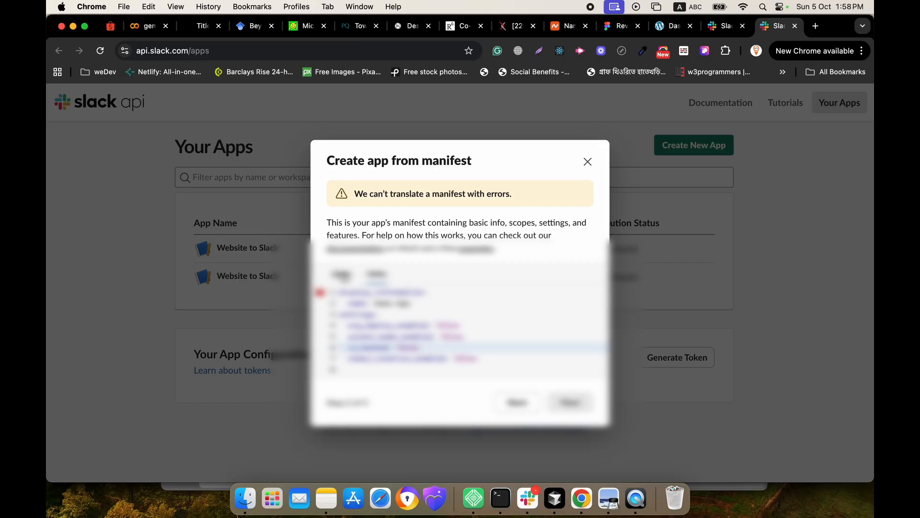
pyautogui.click(514, 403)
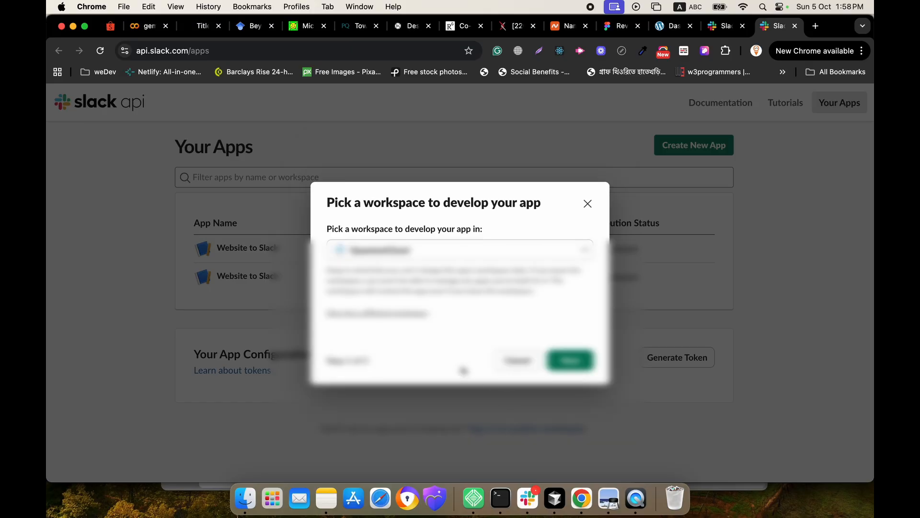
pyautogui.click(571, 360)
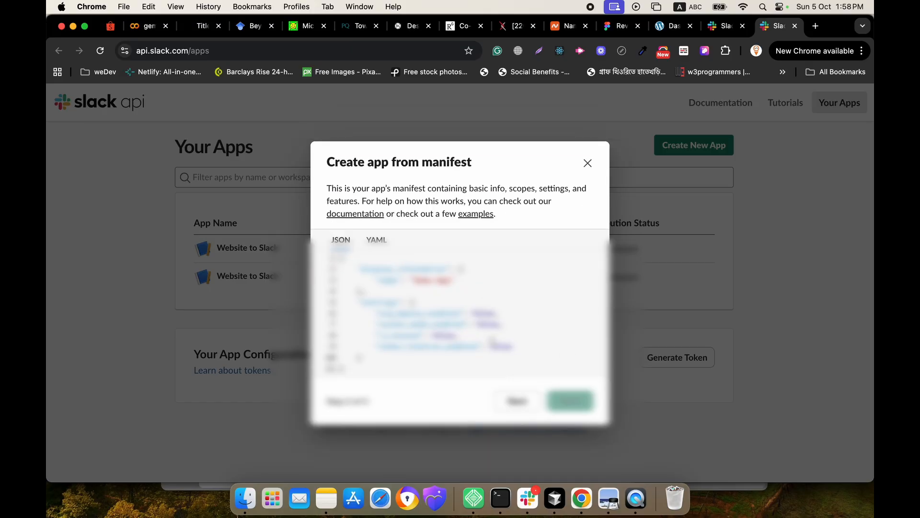
# Step: Accept the default manifest and create the app named Demo App
pyautogui.click(570, 401)
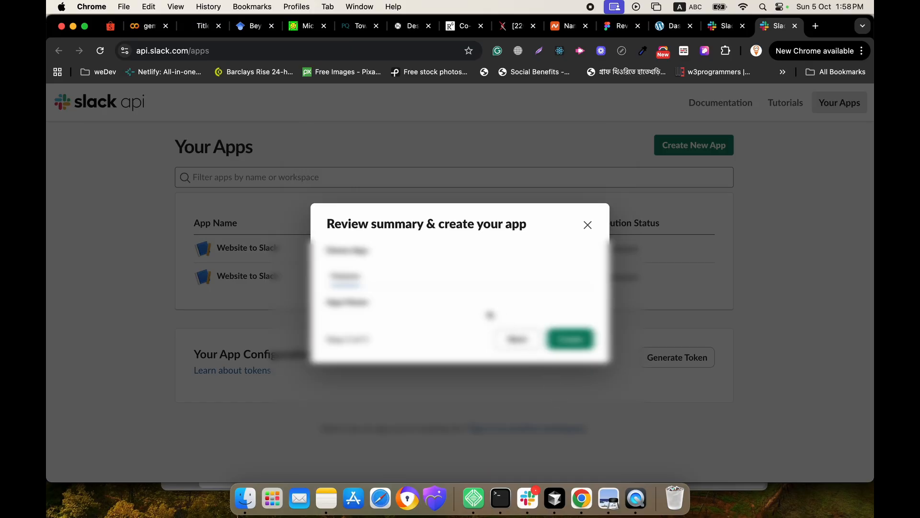
pyautogui.click(571, 340)
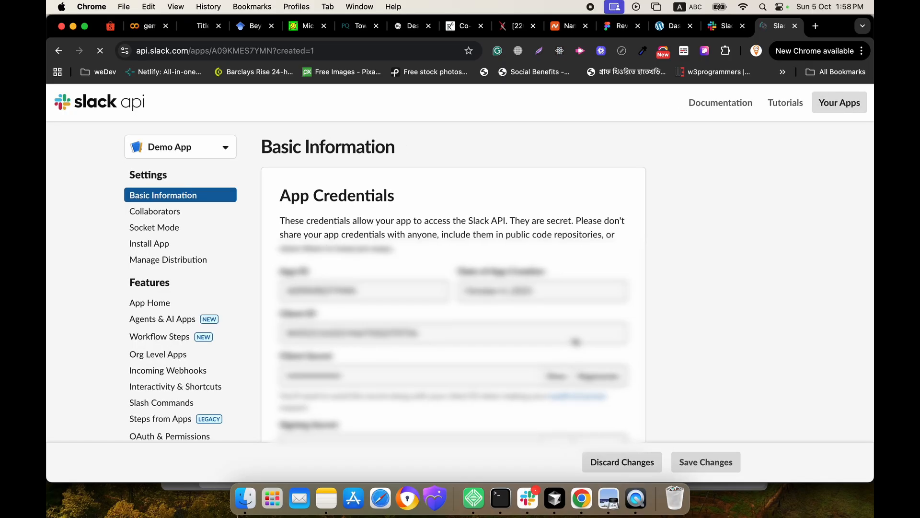
# Step: Review the new app's credentials and app-level token settings in its basic information
pyautogui.scroll(-5, 453, 353)
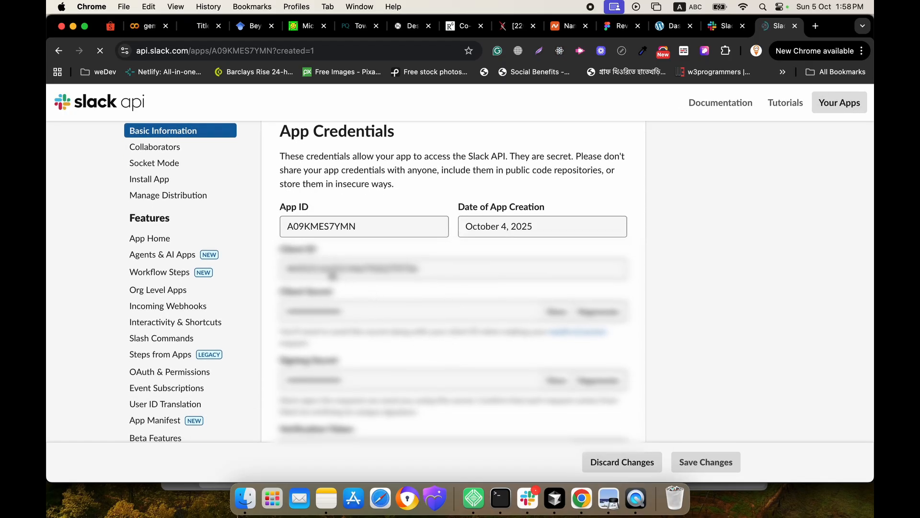
pyautogui.scroll(2, 322, 273)
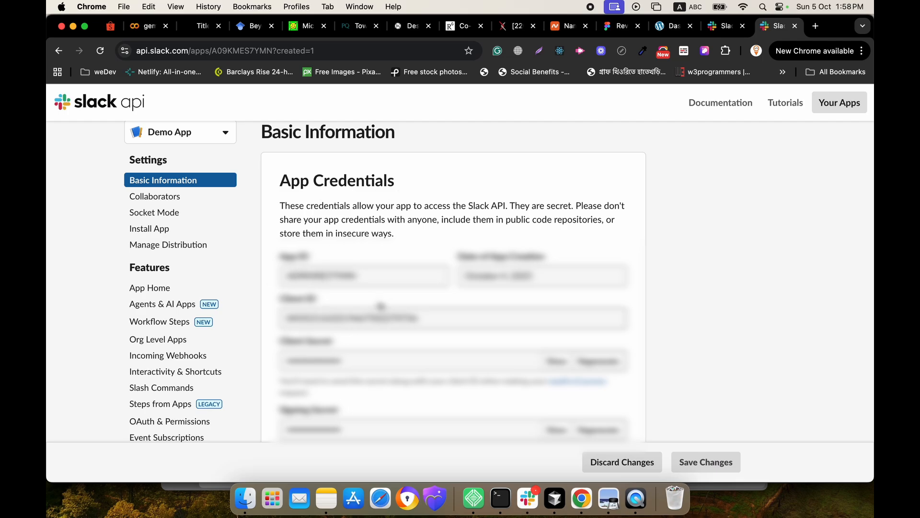
pyautogui.scroll(-3, 381, 306)
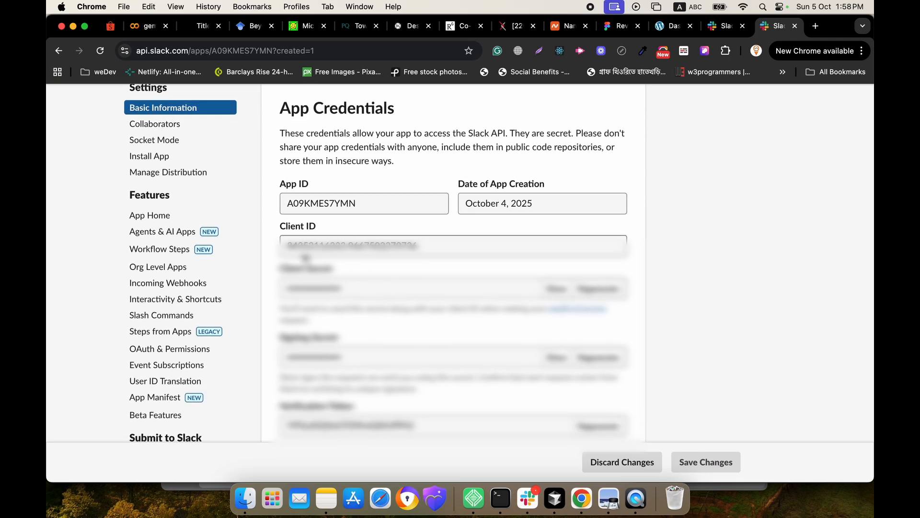
pyautogui.scroll(-3, 337, 326)
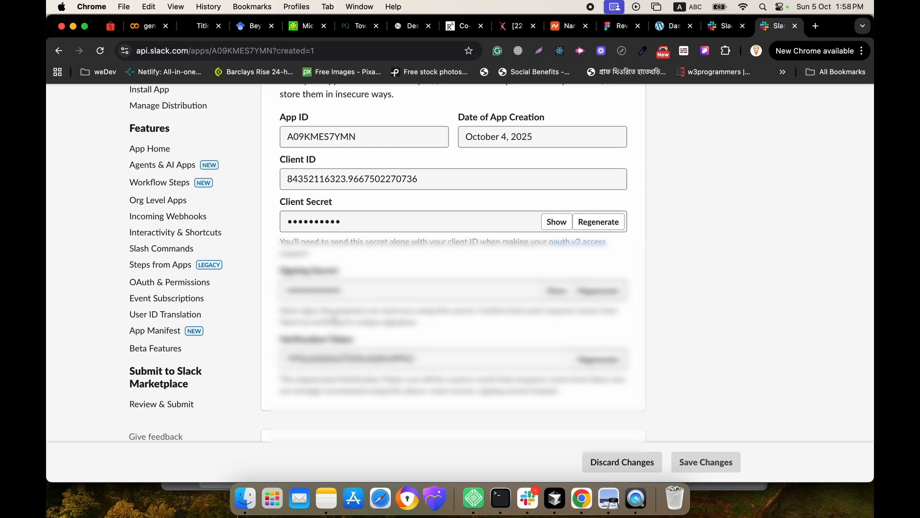
pyautogui.scroll(-2, 336, 322)
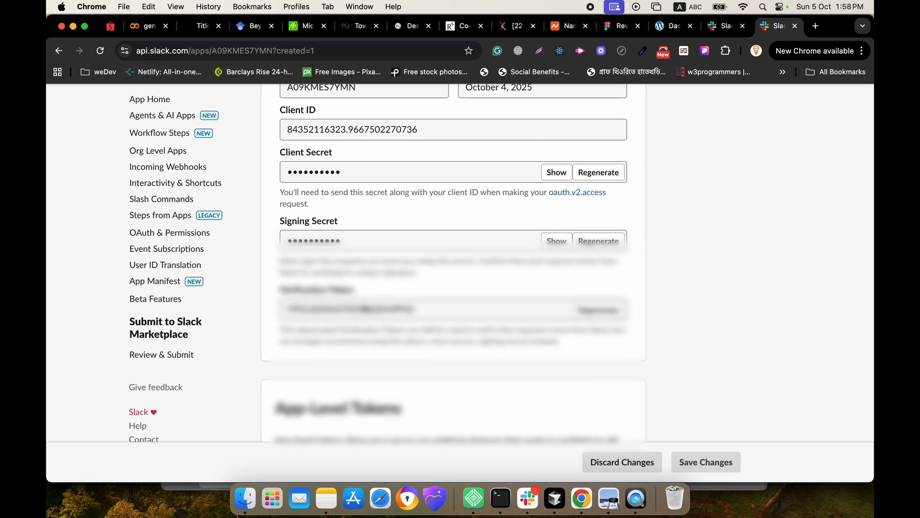
pyautogui.scroll(-5, 379, 331)
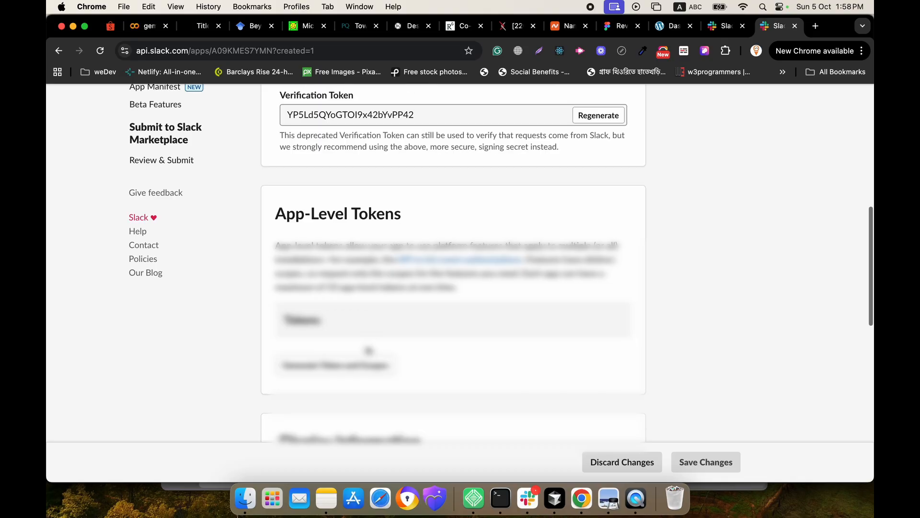
# Step: Examine the app's display information, including the app name, descriptions, icon and background colour
pyautogui.scroll(-5, 369, 343)
pyautogui.scroll(-8, 369, 343)
pyautogui.scroll(2, 366, 336)
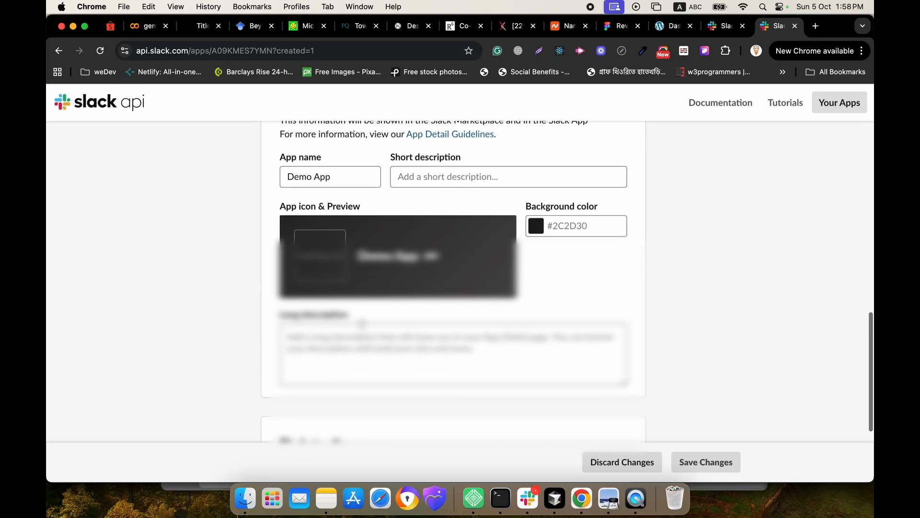
pyautogui.scroll(1, 349, 235)
pyautogui.click(336, 207)
pyautogui.moveTo(336, 207); pyautogui.dragTo(265, 203)
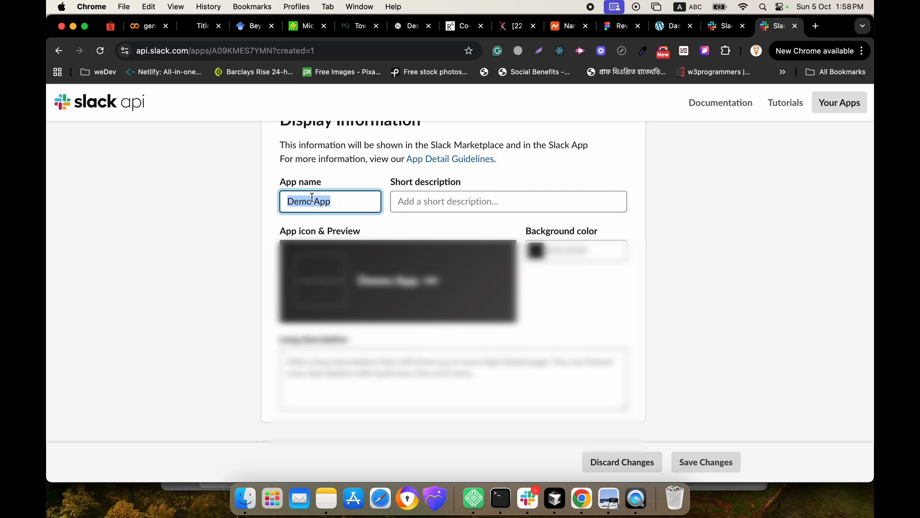
pyautogui.scroll(1, 331, 189)
pyautogui.scroll(-5, 339, 185)
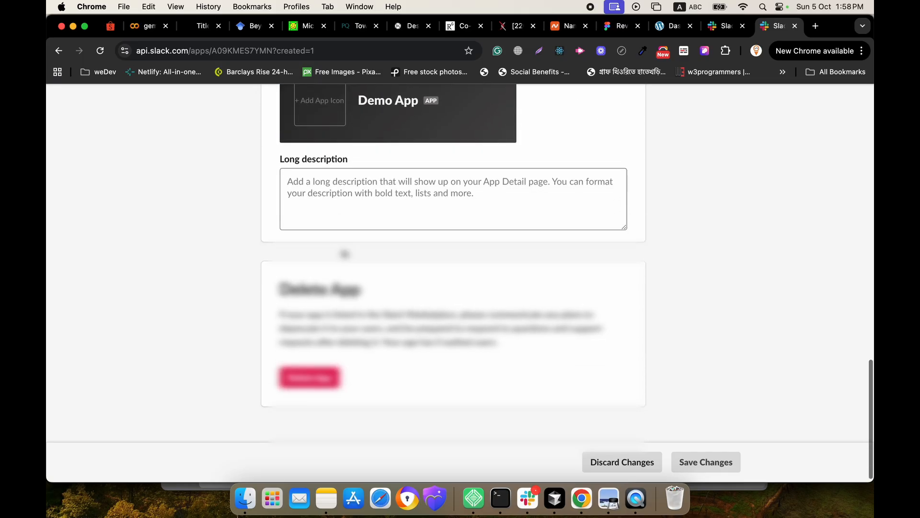
# Step: Open Demo App's OAuth & Permissions settings and examine the token, scope and API token restriction sections
pyautogui.scroll(15, 454, 264)
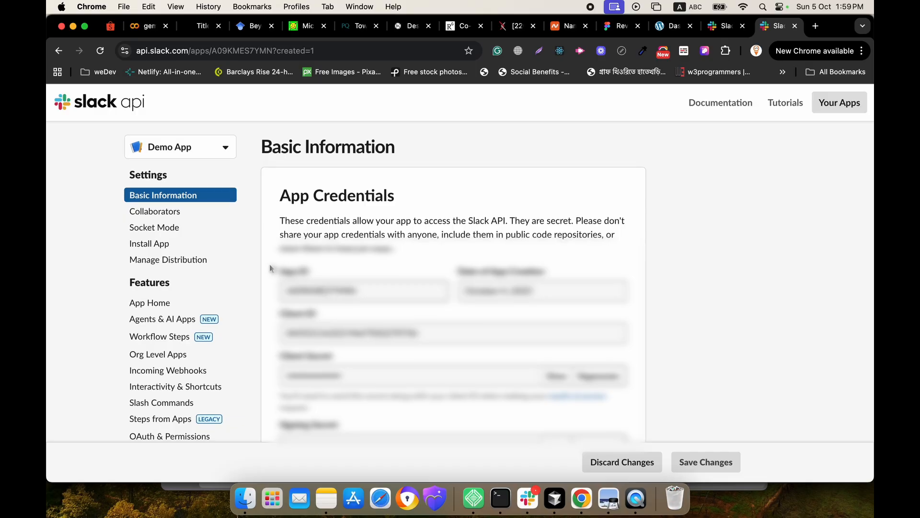
pyautogui.scroll(-3, 248, 262)
pyautogui.scroll(-2, 233, 292)
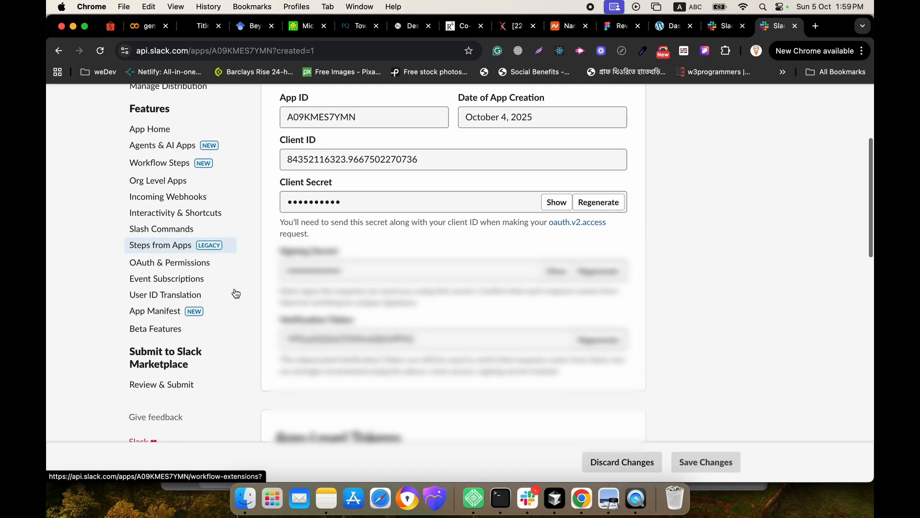
pyautogui.click(191, 267)
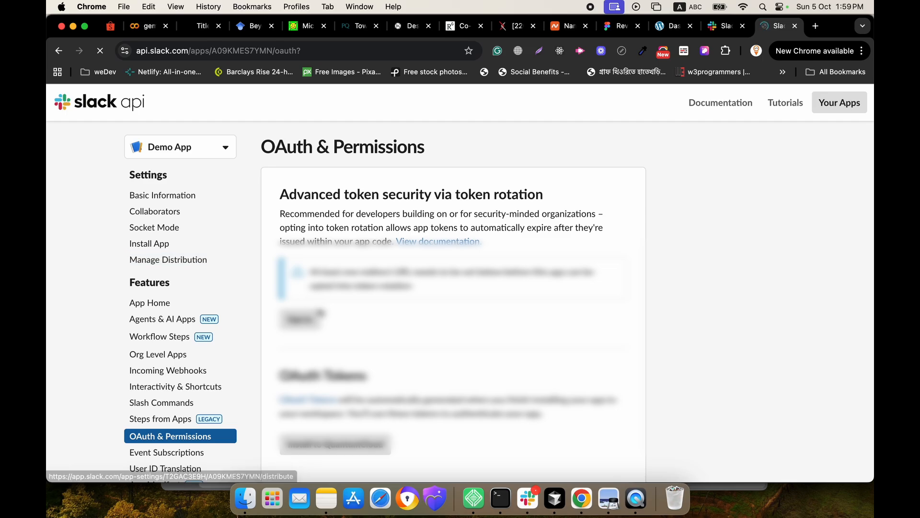
pyautogui.scroll(-3, 323, 314)
pyautogui.scroll(-2, 324, 314)
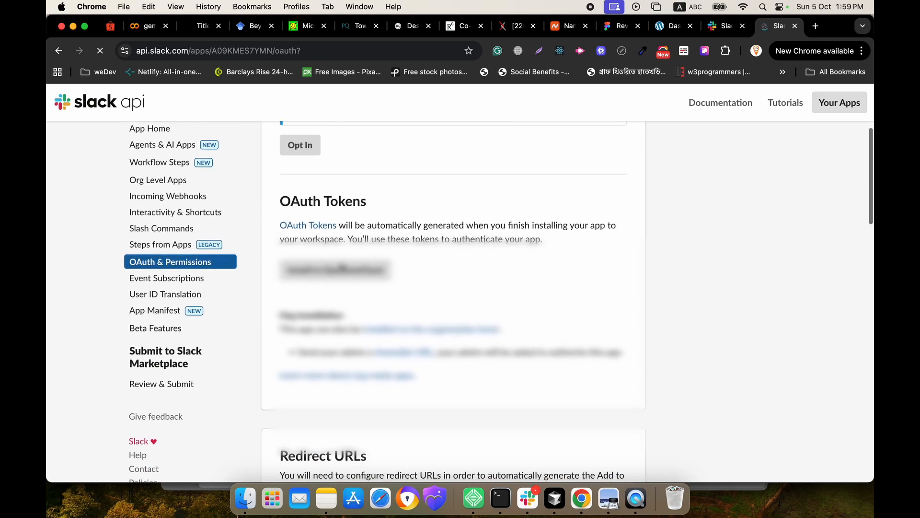
pyautogui.moveTo(339, 272)
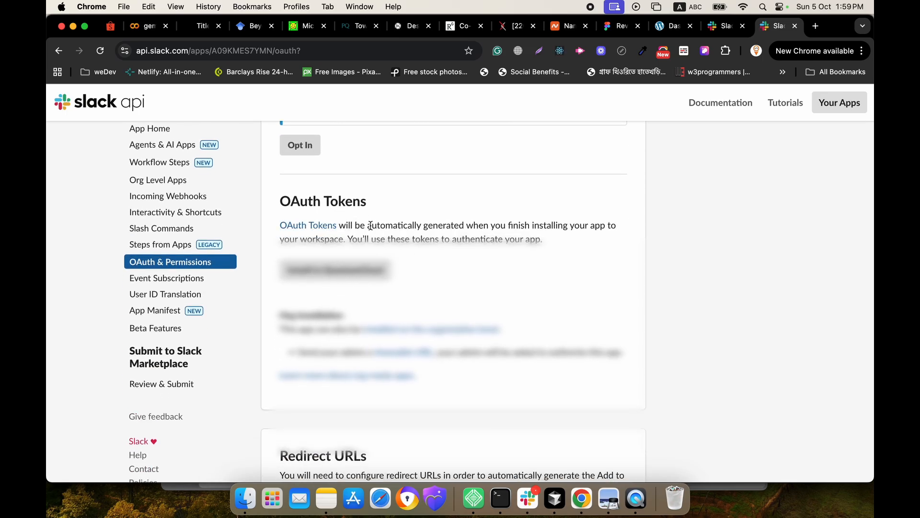
pyautogui.scroll(2, 370, 226)
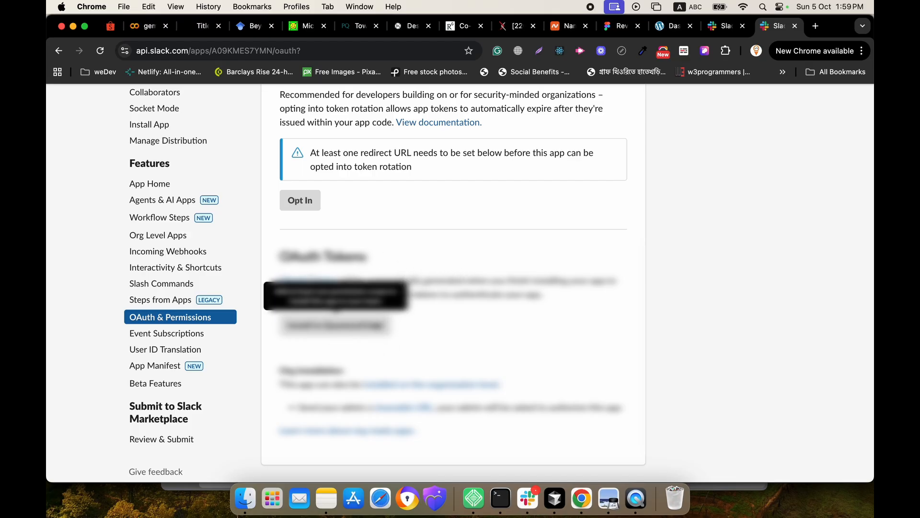
pyautogui.scroll(-10, 376, 326)
pyautogui.scroll(-12, 376, 326)
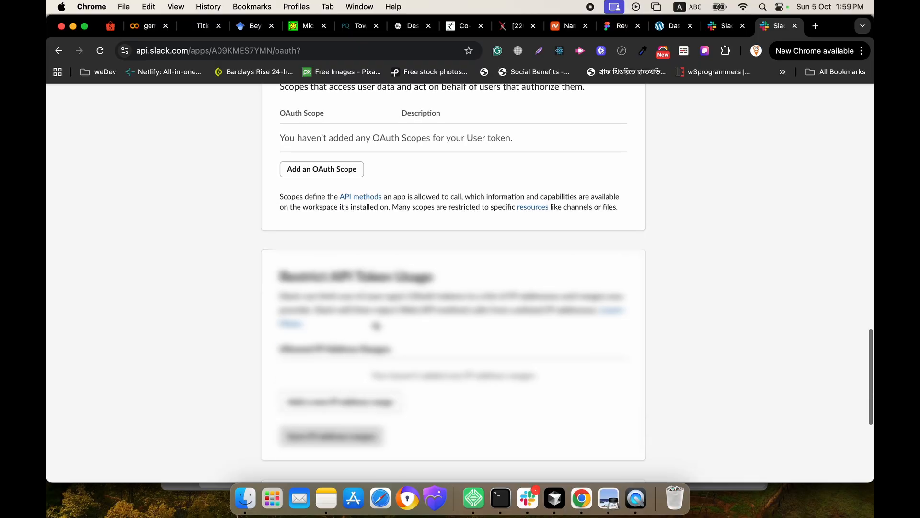
pyautogui.scroll(20, 377, 326)
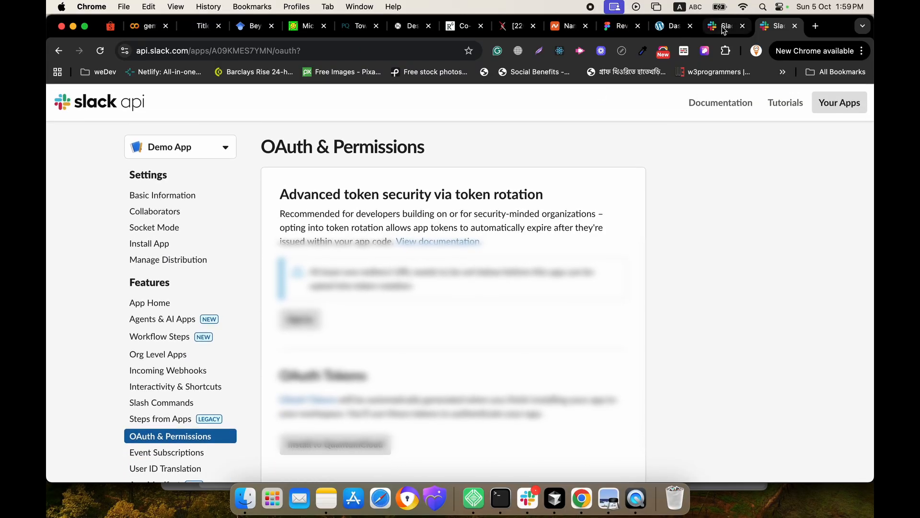
# Step: Switch to the existing Website to Slack app and review its Incoming Webhooks settings and webhook URLs
pyautogui.click(723, 28)
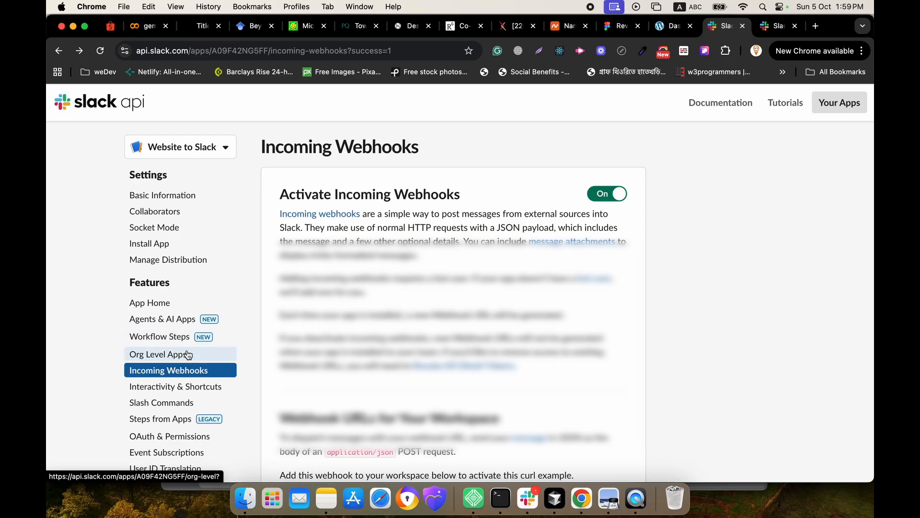
pyautogui.scroll(-1, 188, 362)
pyautogui.scroll(-5, 192, 378)
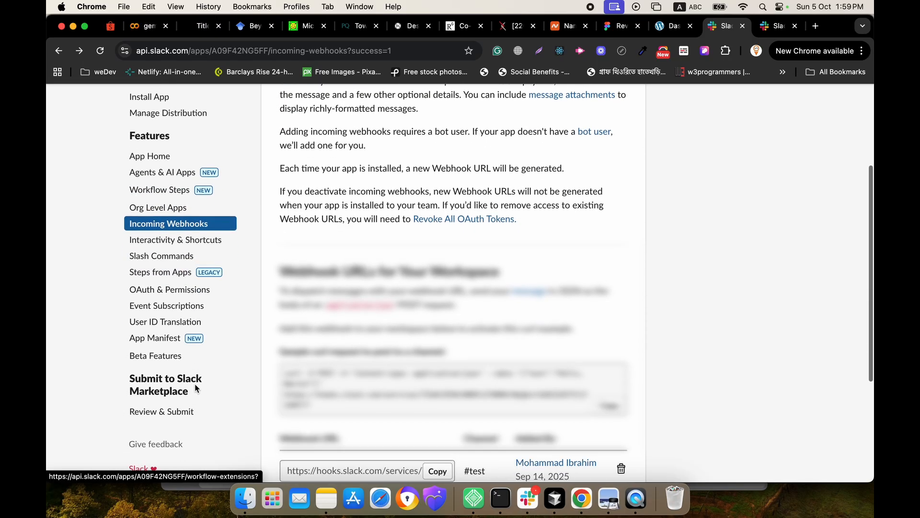
pyautogui.scroll(6, 194, 386)
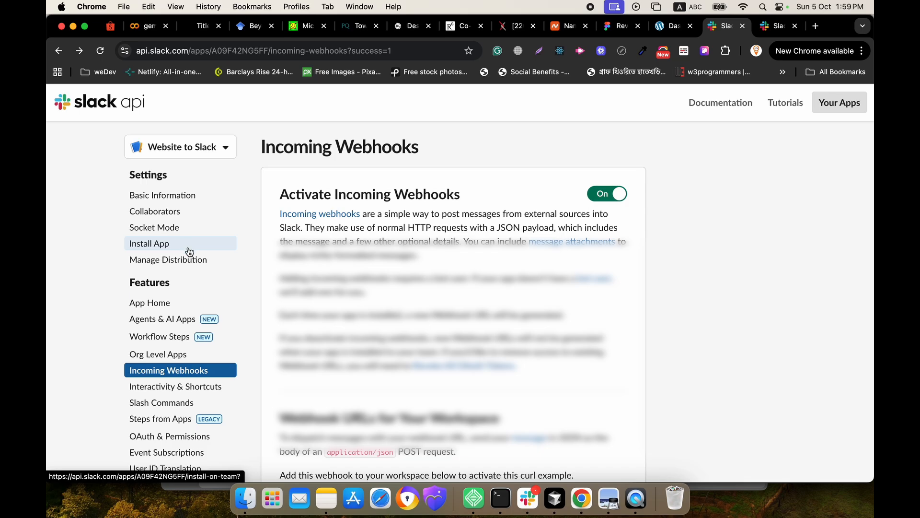
pyautogui.scroll(-2, 190, 250)
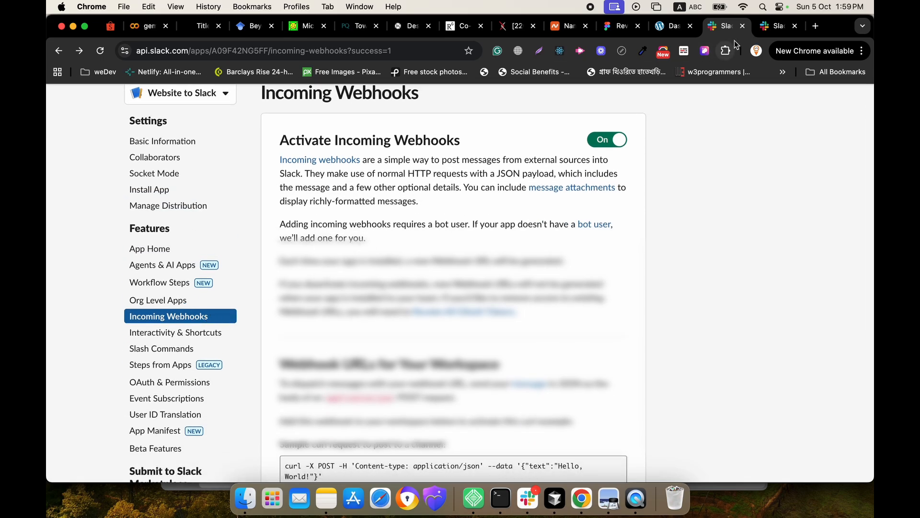
# Step: Open the Website to Slack app's OAuth & Permissions settings and review the OAuth tokens and redirect URLs
pyautogui.click(774, 26)
pyautogui.scroll(-1, 377, 283)
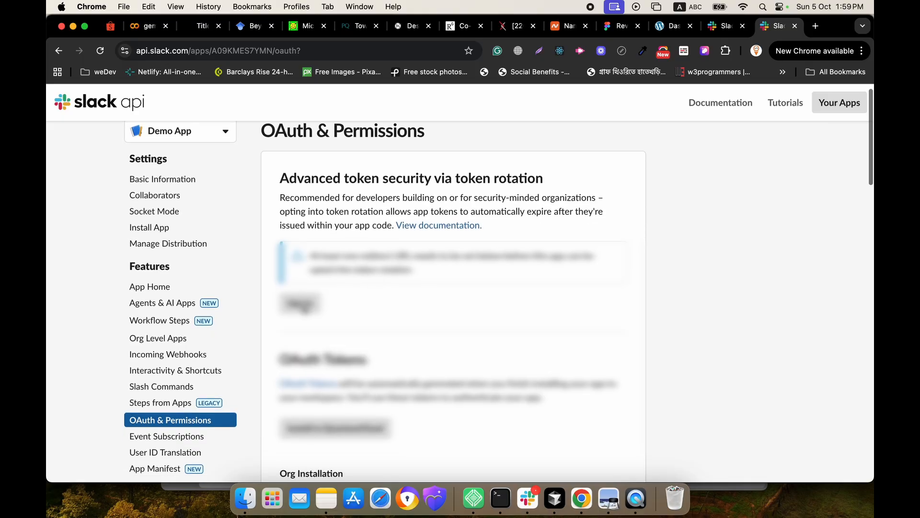
pyautogui.click(715, 30)
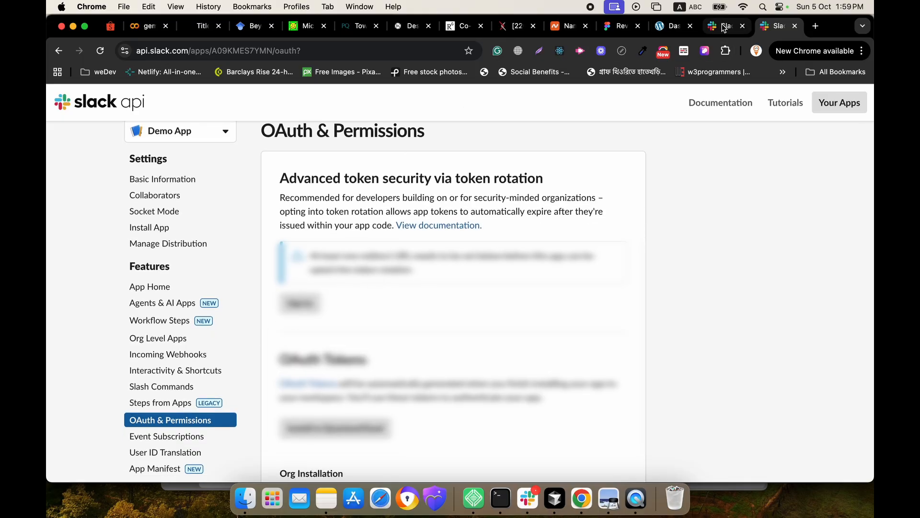
pyautogui.scroll(-2, 432, 282)
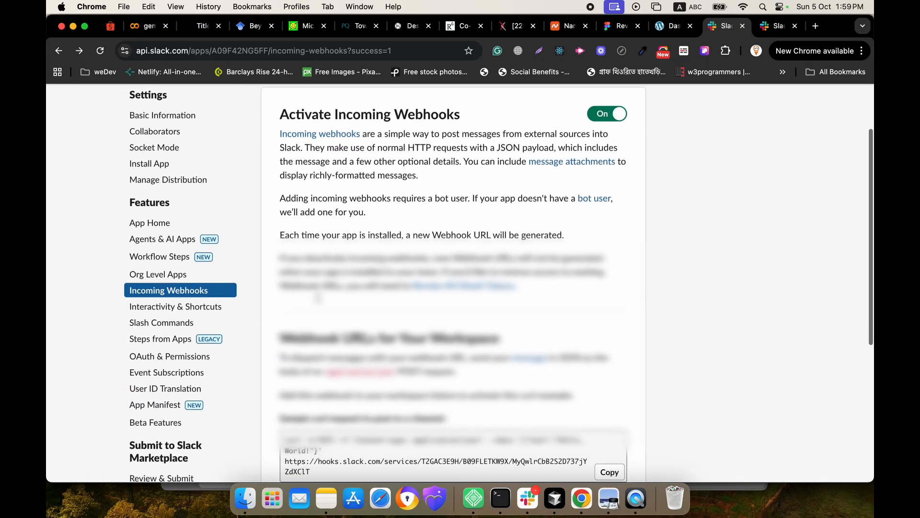
pyautogui.click(205, 360)
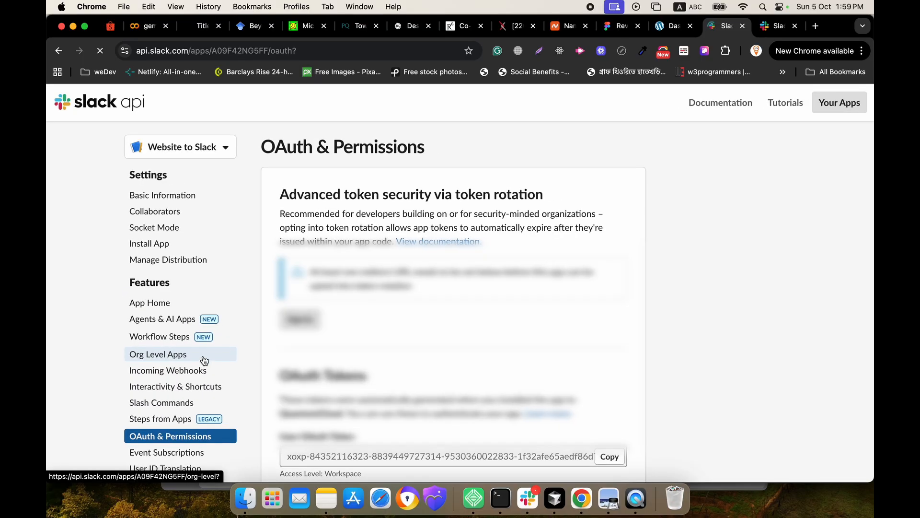
pyautogui.scroll(-10, 402, 363)
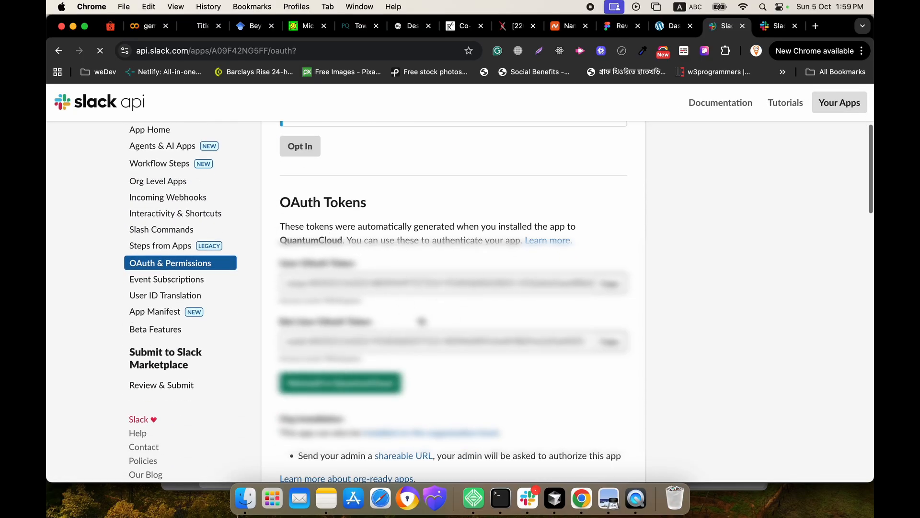
pyautogui.scroll(-2, 502, 307)
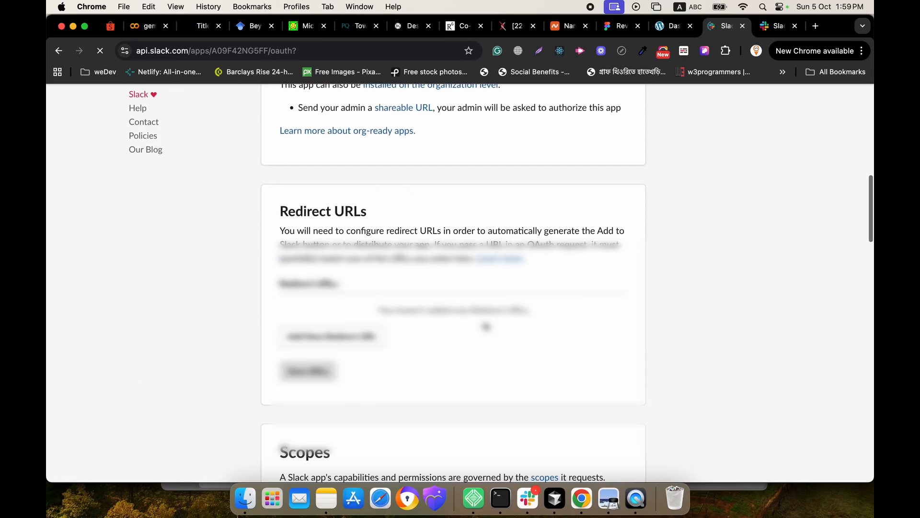
pyautogui.scroll(8, 447, 317)
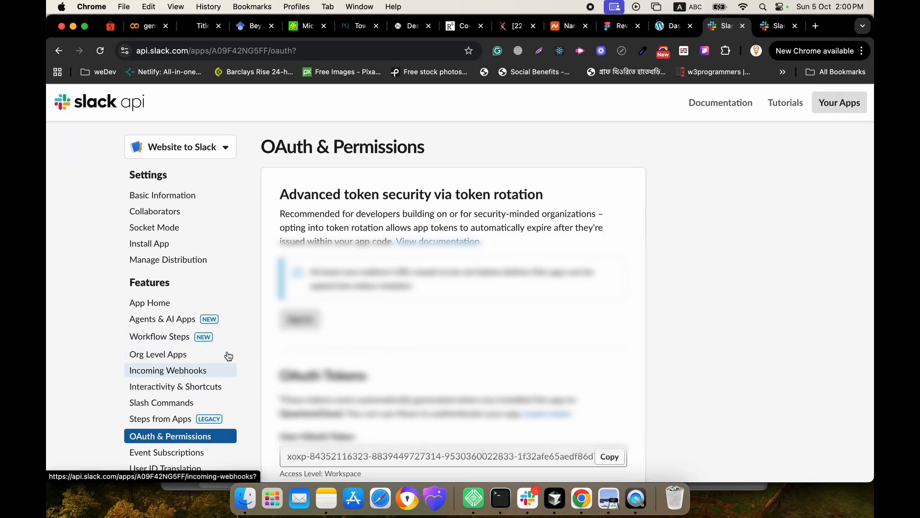
# Step: Switch to Demo App's Incoming Webhooks settings and activate incoming webhooks
pyautogui.click(775, 29)
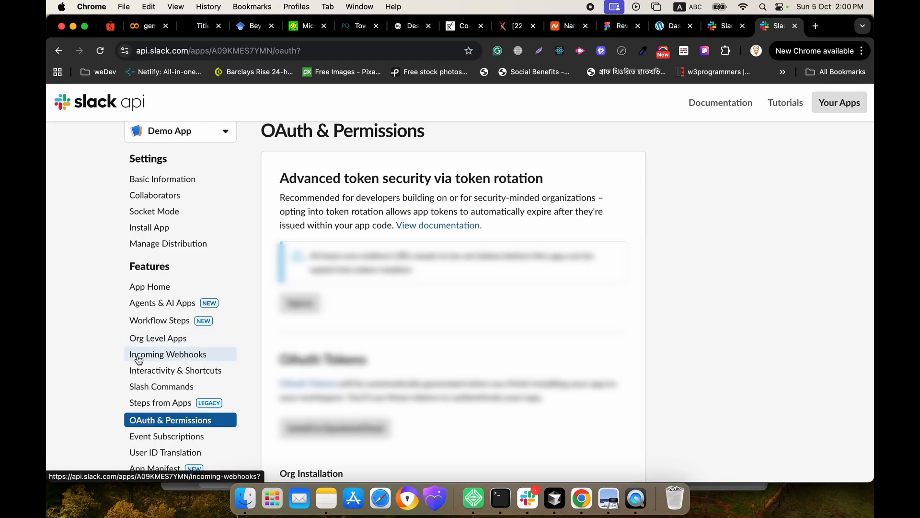
pyautogui.click(181, 357)
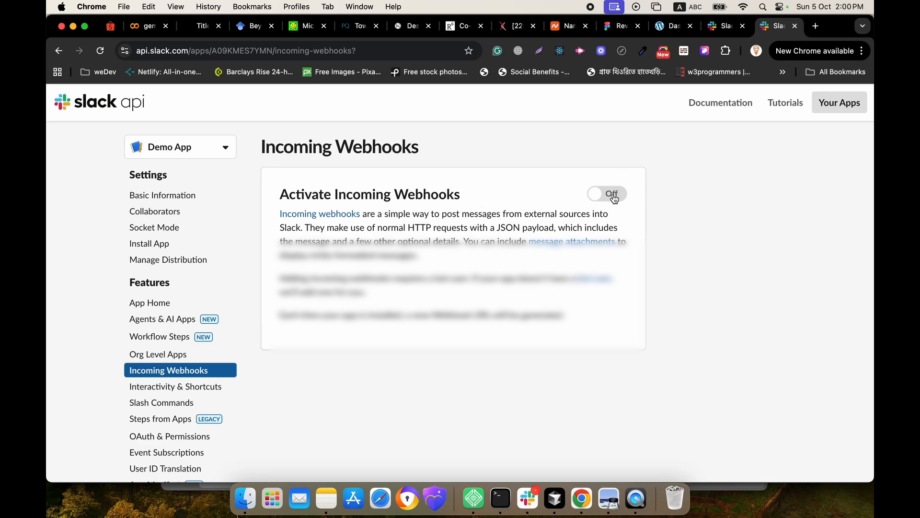
pyautogui.click(617, 197)
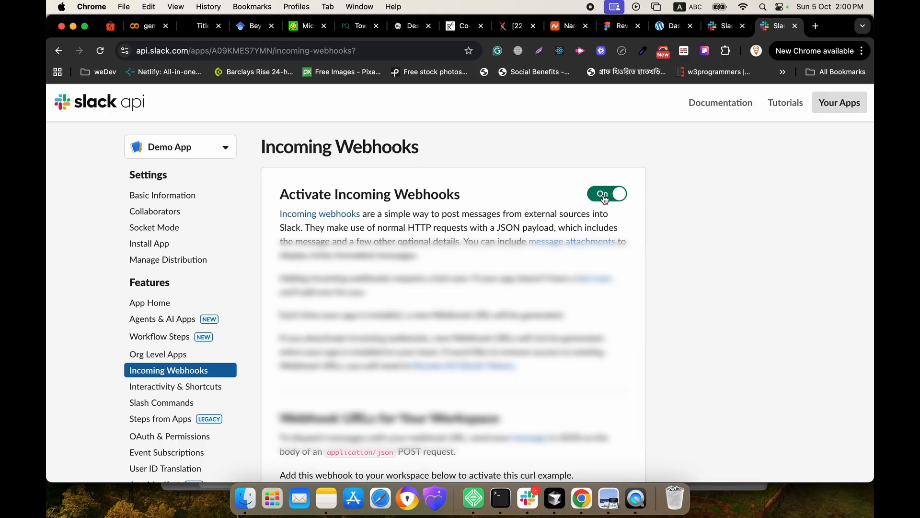
# Step: Start adding a new webhook for Demo App and open the list of channels it can post to
pyautogui.scroll(-5, 591, 271)
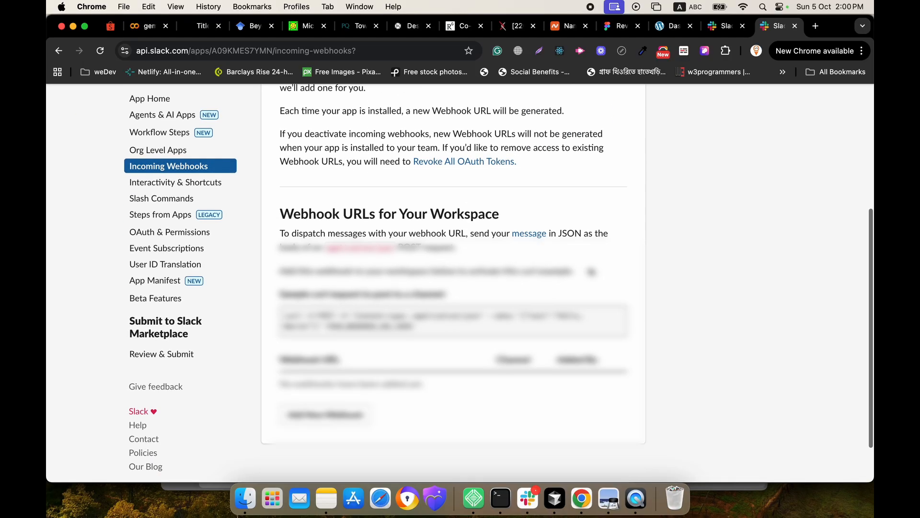
pyautogui.scroll(2, 605, 203)
pyautogui.scroll(2, 605, 202)
pyautogui.scroll(-4, 604, 203)
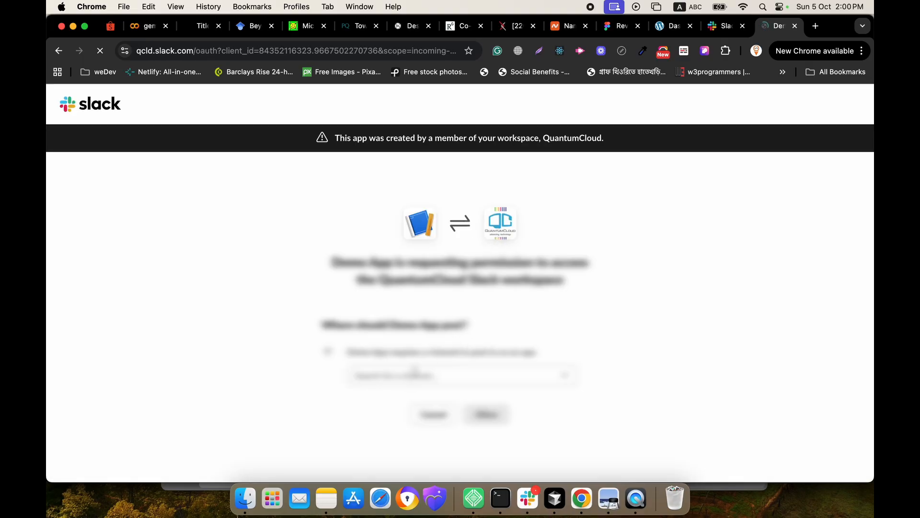
pyautogui.click(414, 370)
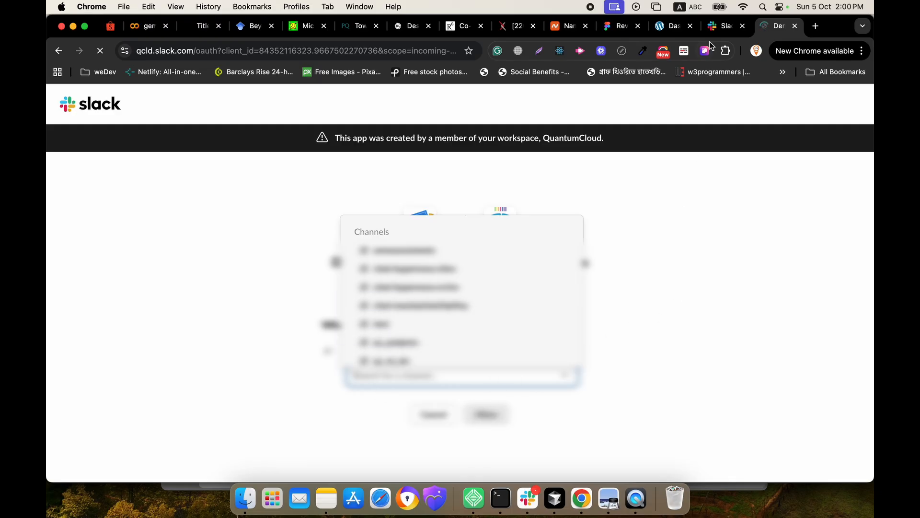
# Step: Return to the Website to Slack app and examine the sample curl request and webhook URLs in its Incoming Webhooks settings
pyautogui.click(718, 29)
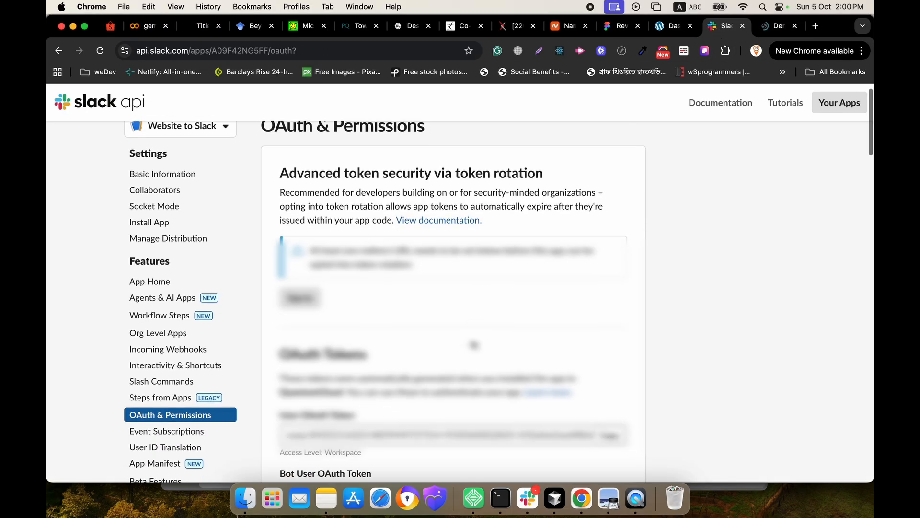
pyautogui.scroll(-3, 192, 360)
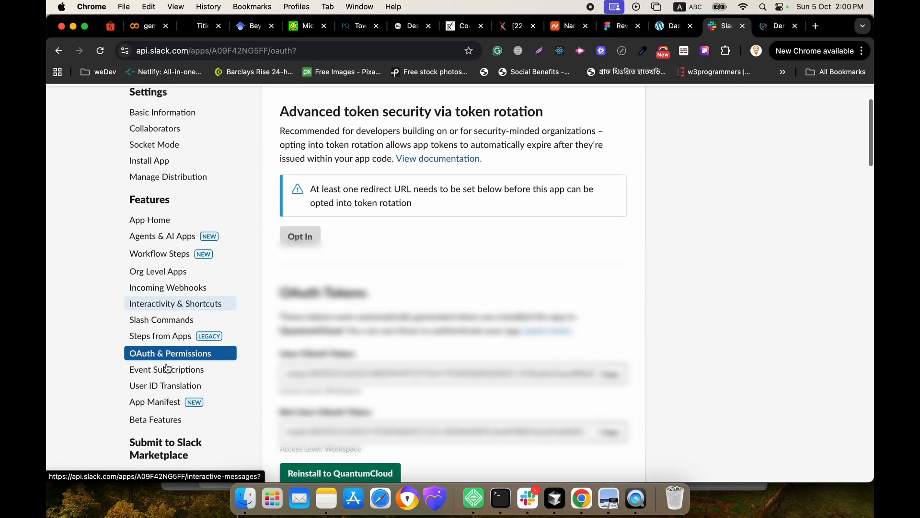
pyautogui.scroll(1, 178, 309)
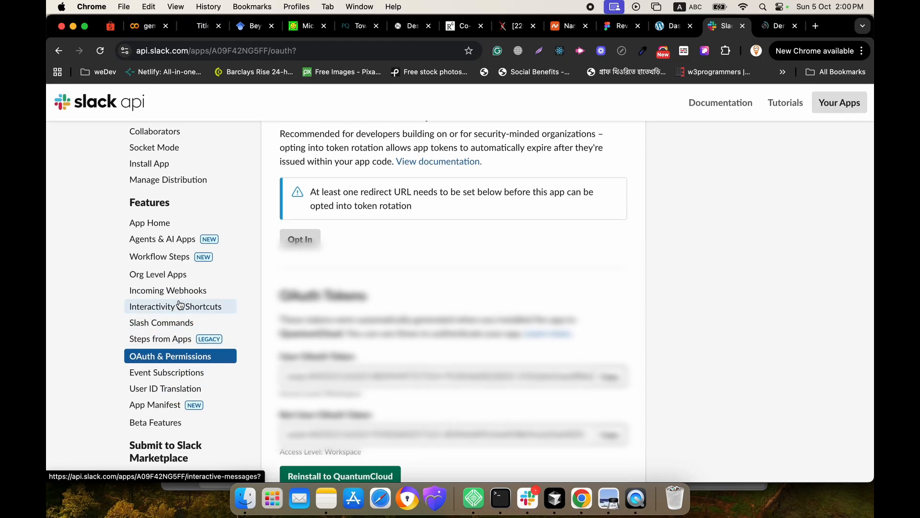
pyautogui.scroll(1, 181, 274)
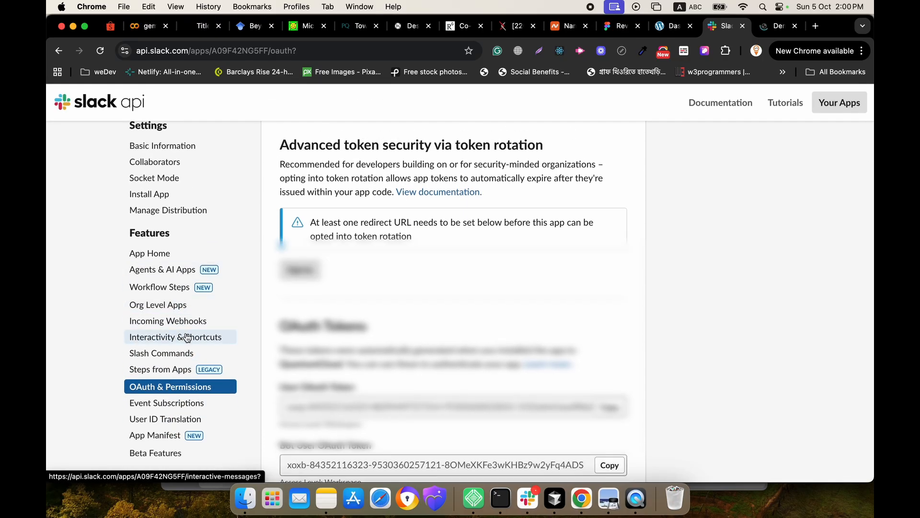
pyautogui.click(198, 322)
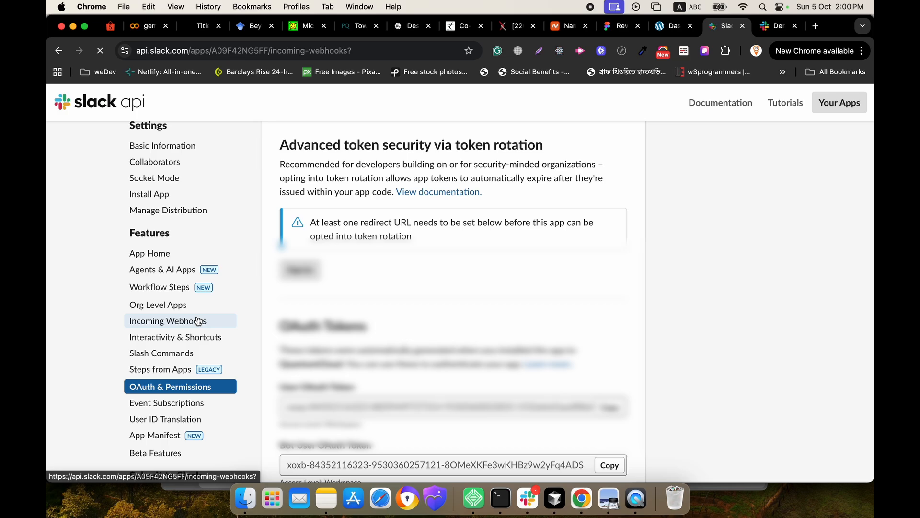
pyautogui.scroll(-10, 398, 317)
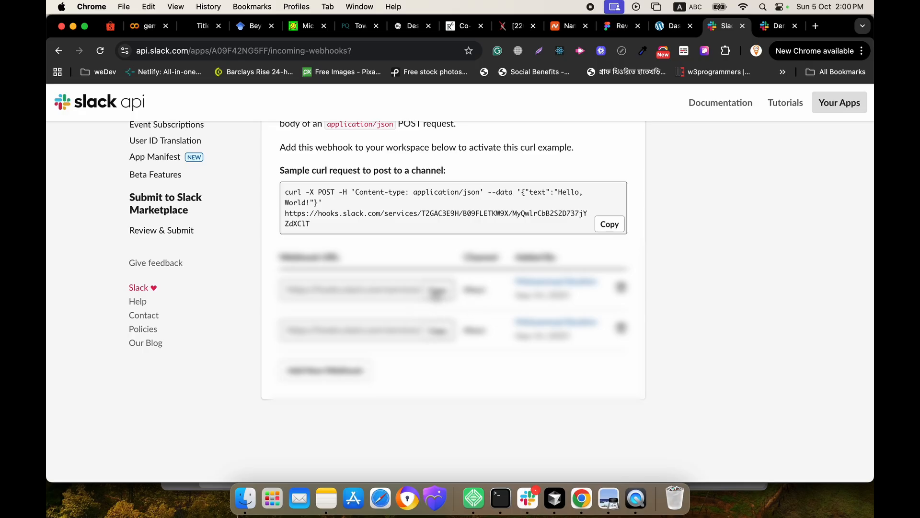
pyautogui.scroll(7, 481, 218)
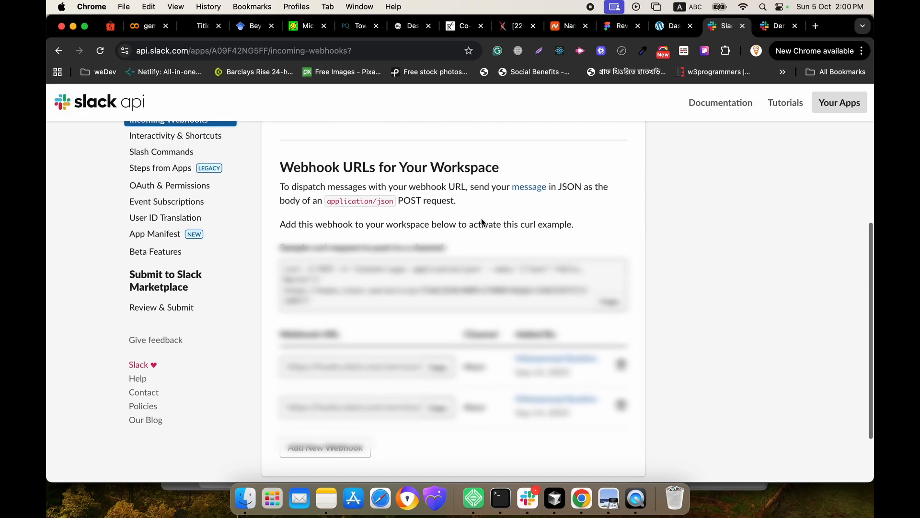
# Step: Start adding a new webhook for the Website to Slack app, checking the WordPress dashboard before returning to the authorization page
pyautogui.scroll(-7, 481, 218)
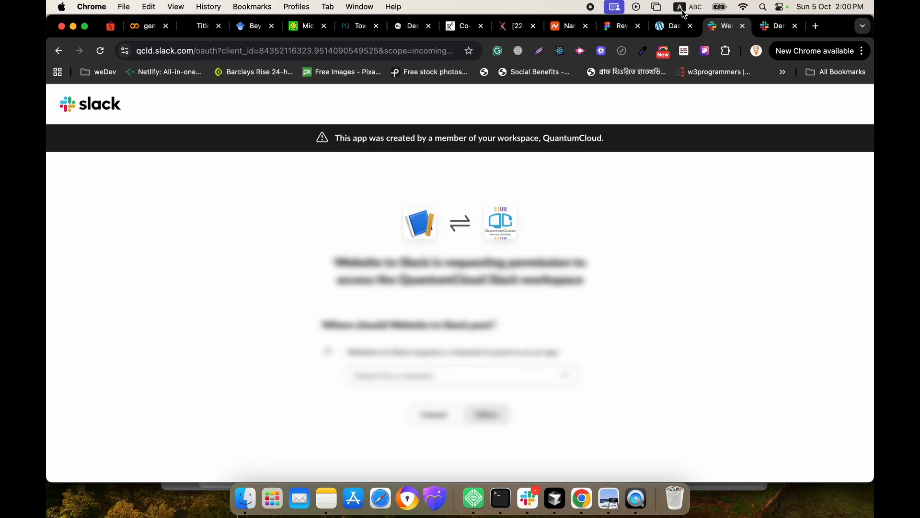
pyautogui.click(676, 27)
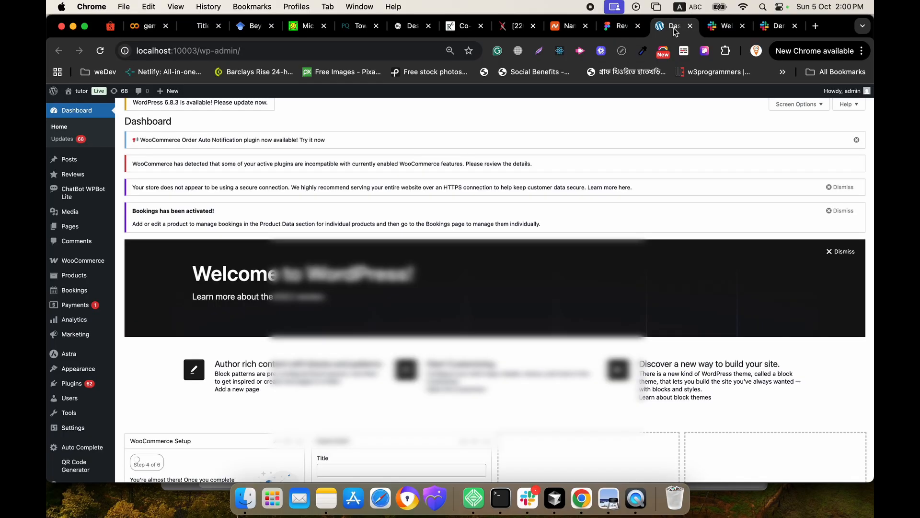
pyautogui.click(718, 30)
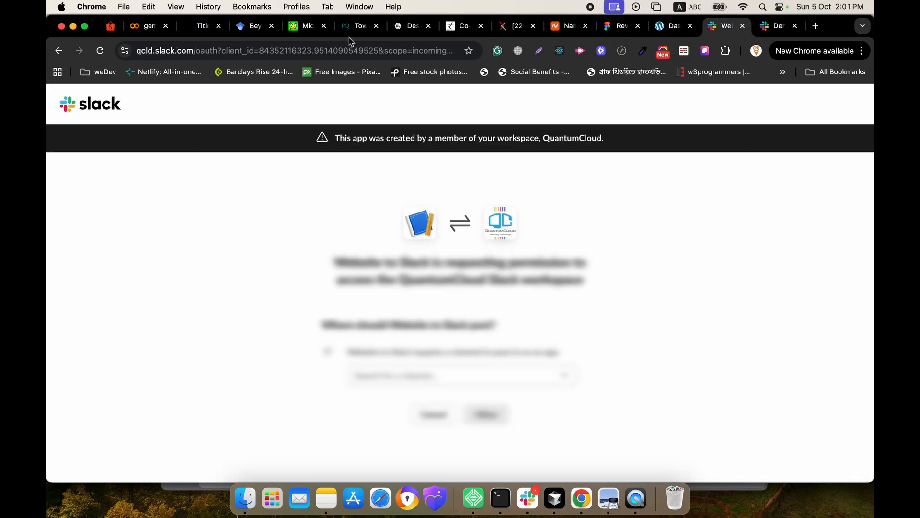